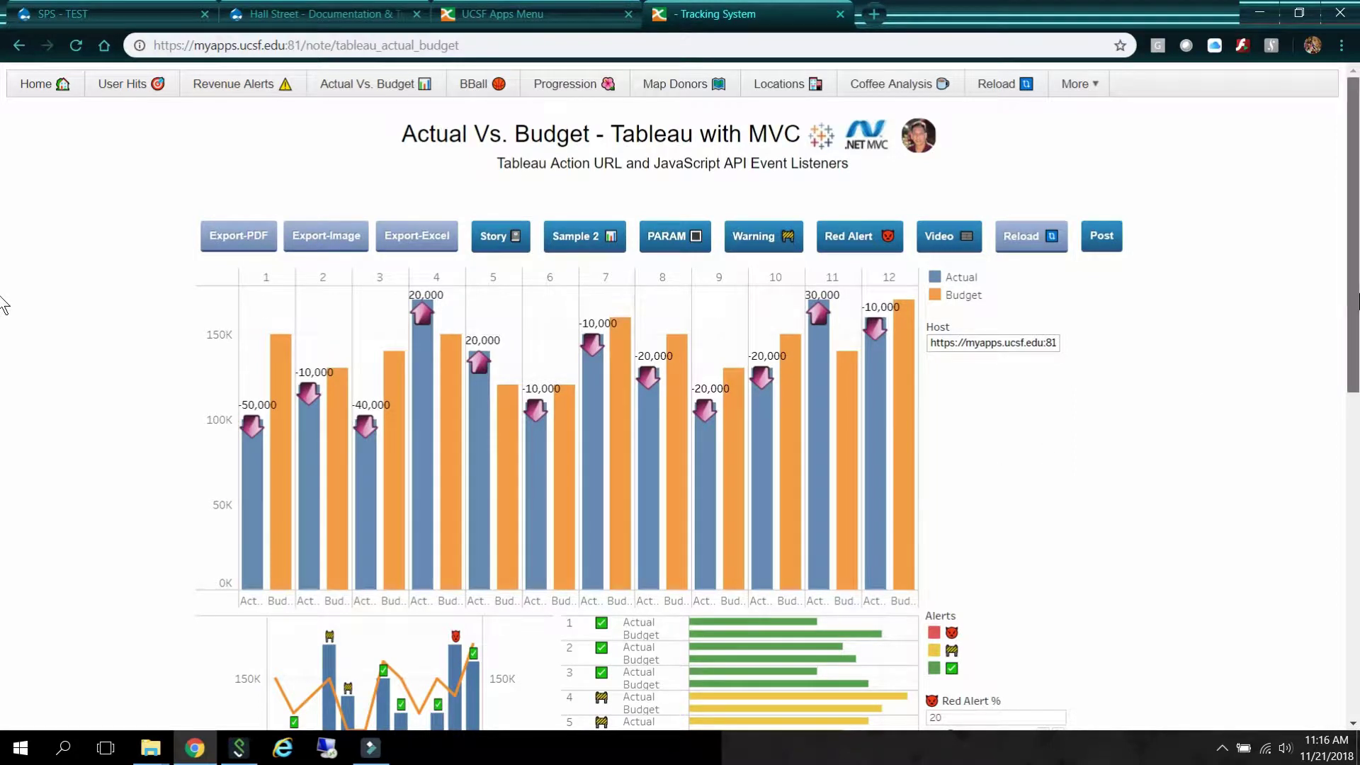
pyautogui.moveTo(1355, 302)
pyautogui.mouseDown()
pyautogui.moveTo(1347, 581)
pyautogui.moveTo(1350, 107)
pyautogui.mouseUp()
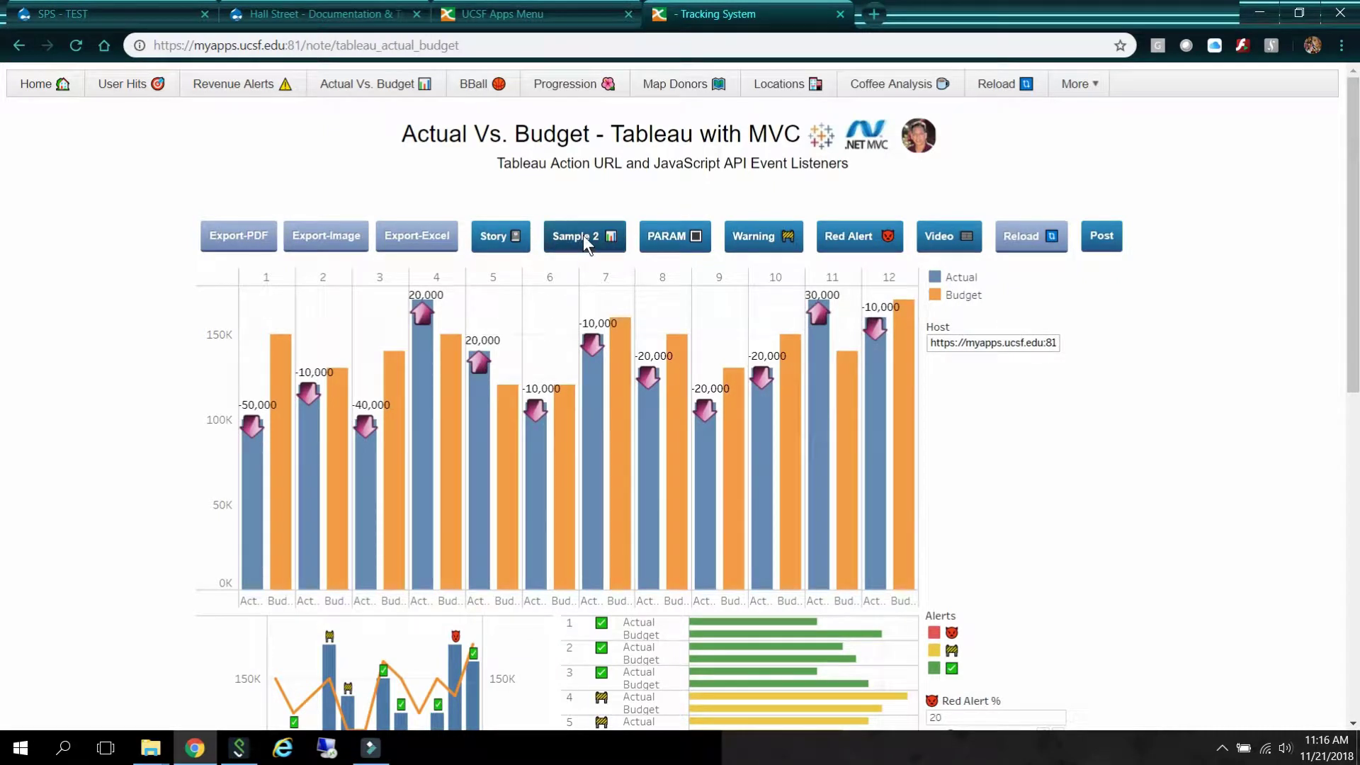
# Reload the Sample 2 dashboard to leave Actual vs. Budget for the Story page.
pyautogui.click(583, 235)
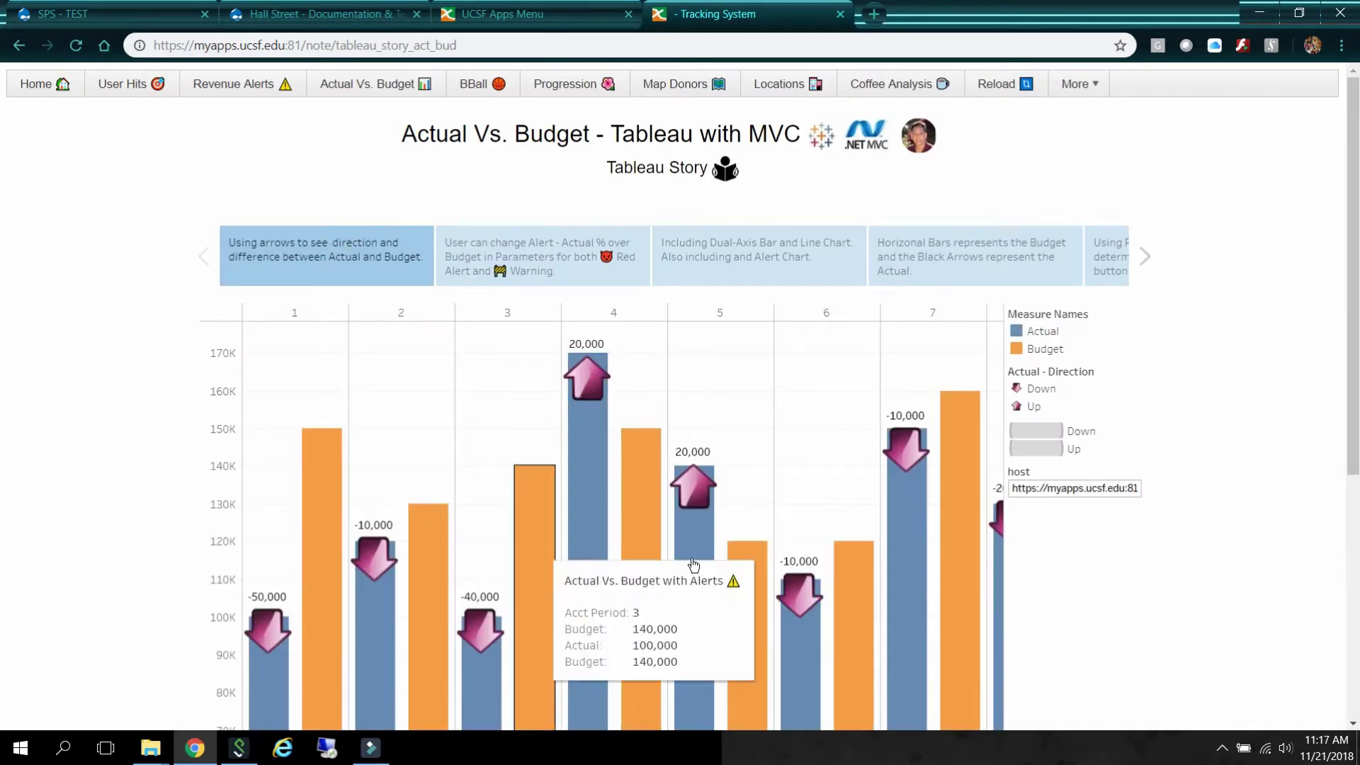
# Jump to the 'Horizontal Bars represents the Budget' story point.
pyautogui.click(941, 249)
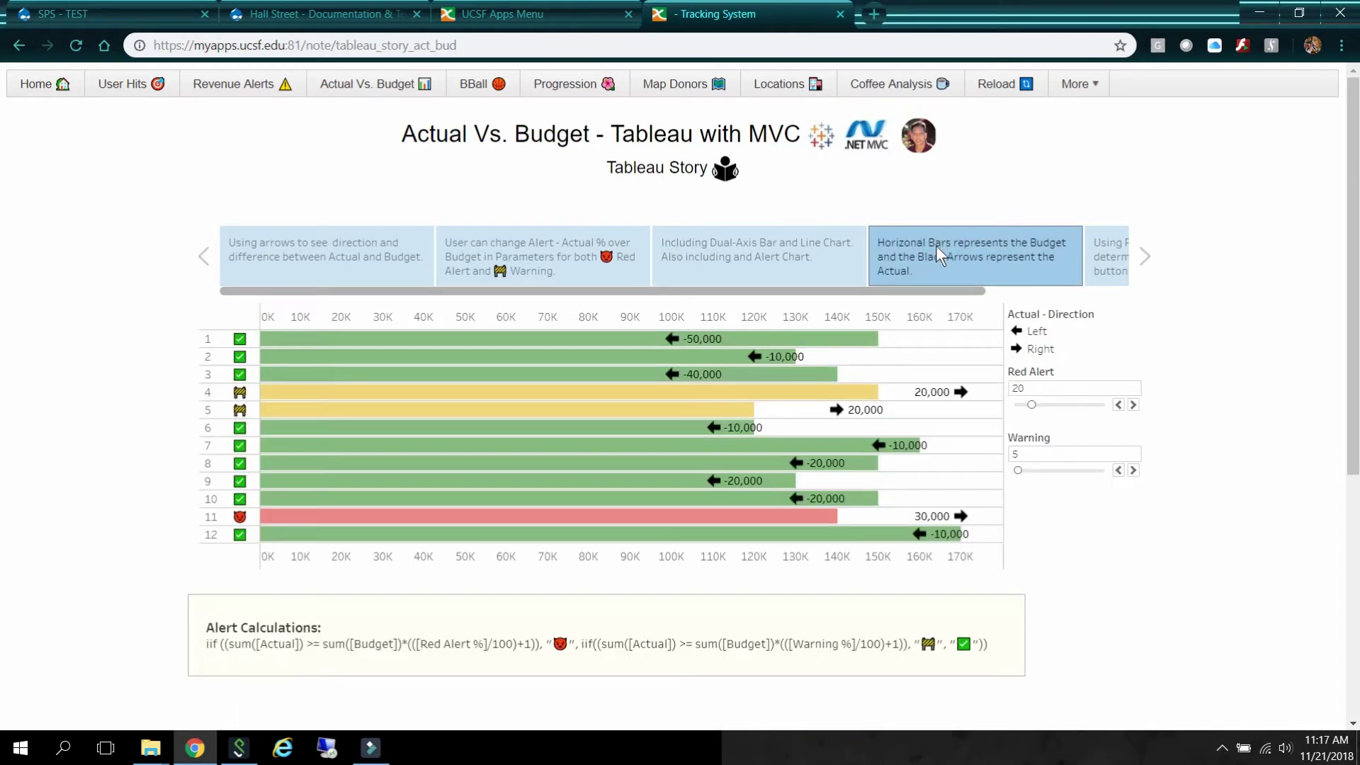